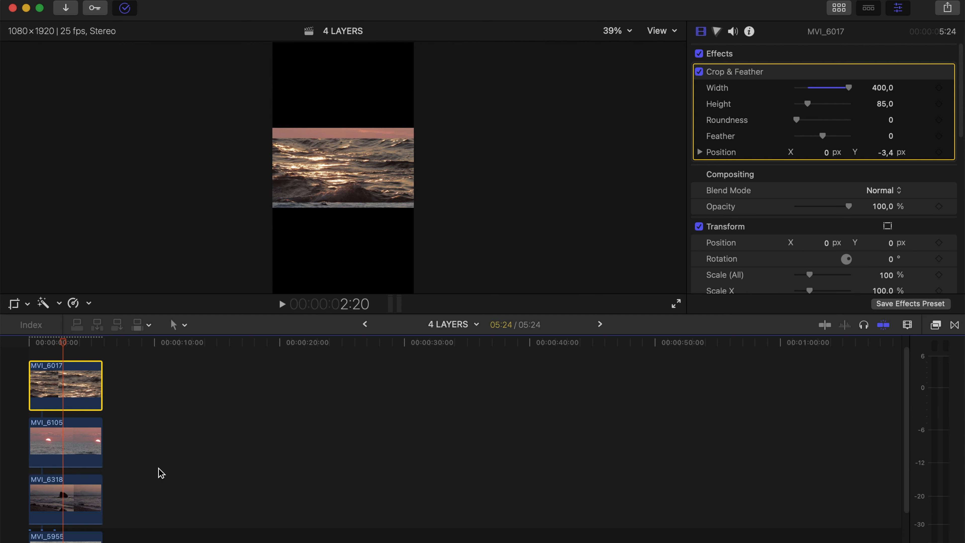
Paste the attributes copied from MVI_6017, including the Crop & Feather effect, onto MVI_6105, MVI_6318 and MVI_5955
left_click_drag(127, 538, 65, 450)
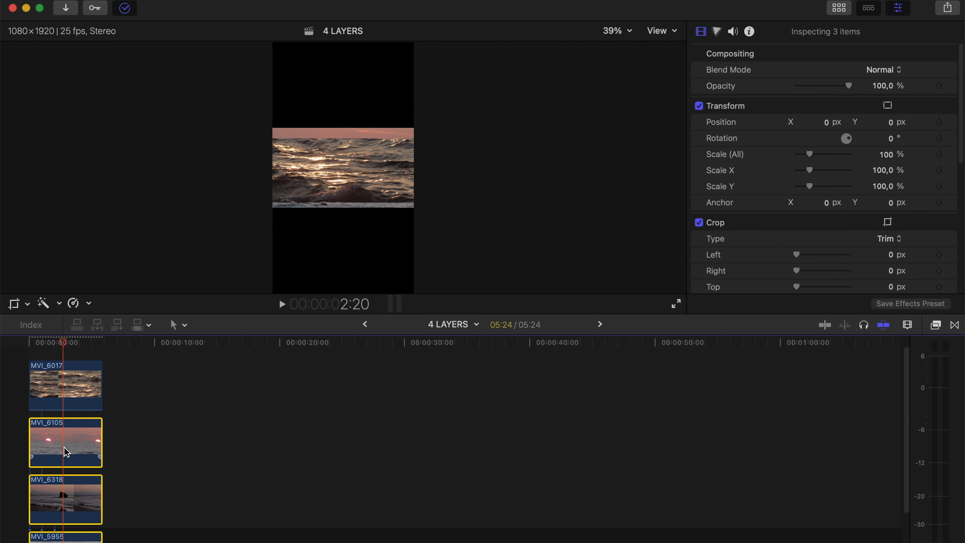
key("super+shift+v")
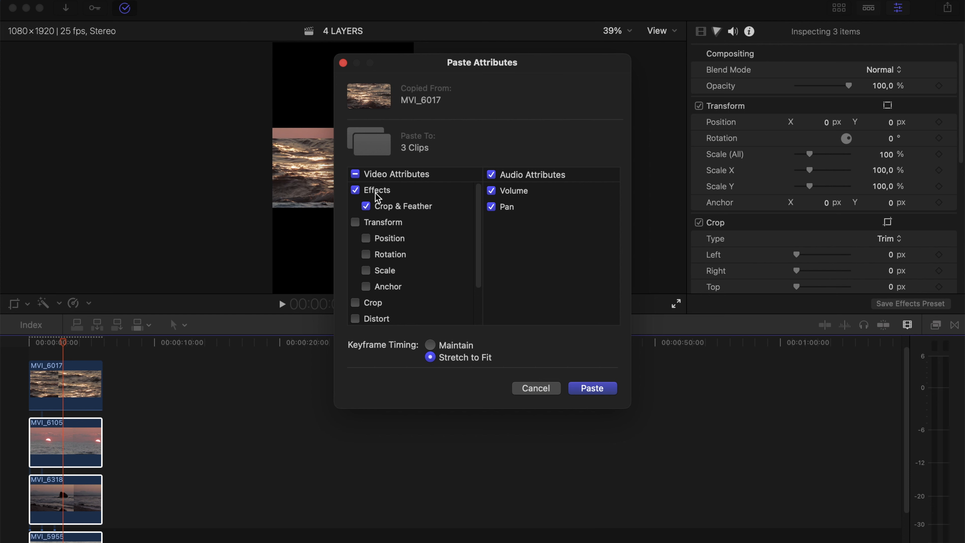
left_click(599, 391)
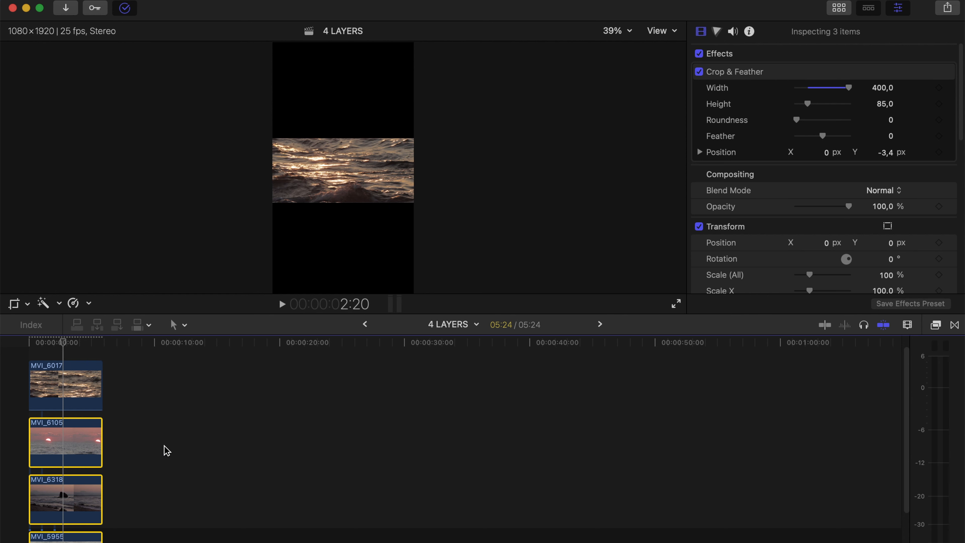
Move the MVI_6017 strip up in the frame with Transform, to a vertical position of 590 px
left_click(73, 390)
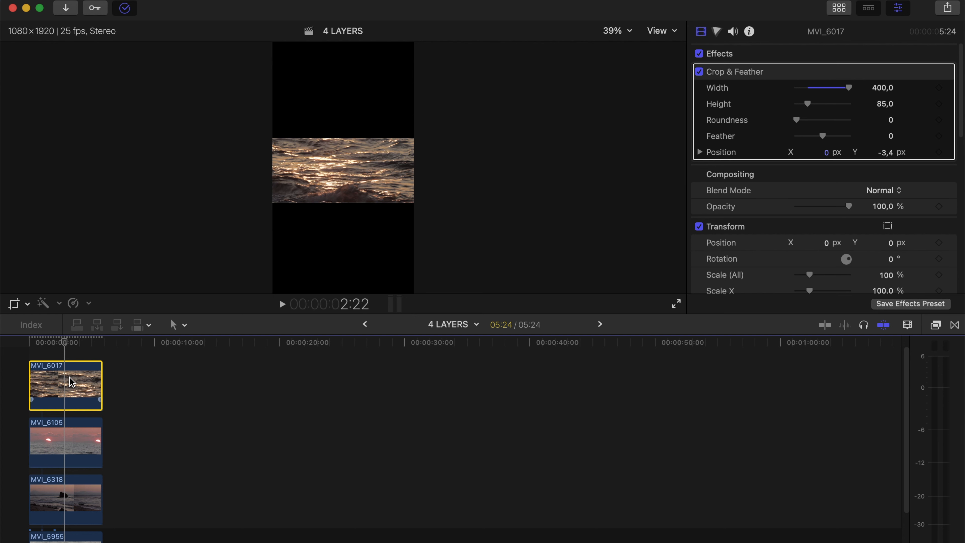
left_click_drag(887, 152, 886, 155)
left_click_drag(887, 153, 886, 153)
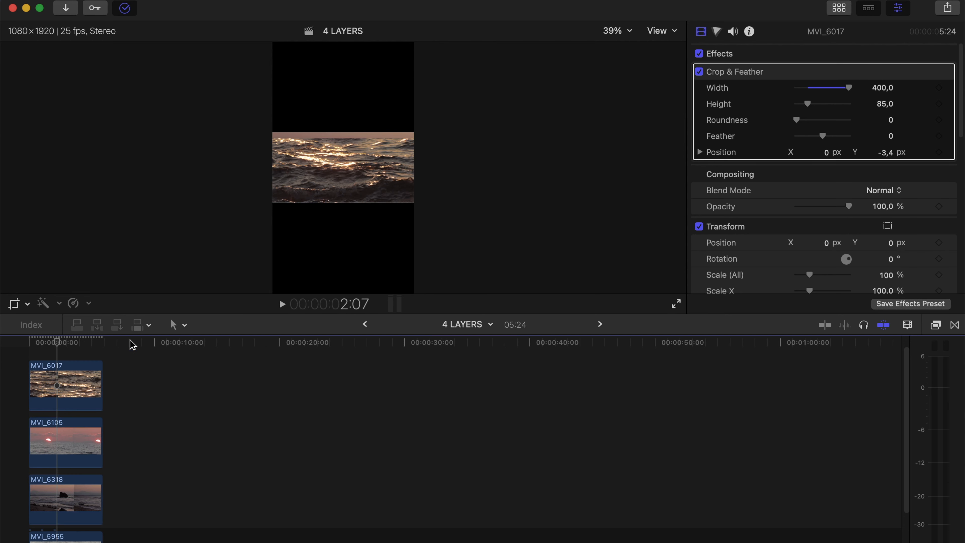
left_click(27, 303)
left_click(57, 321)
left_click_drag(343, 169, 346, 73)
left_click(664, 54)
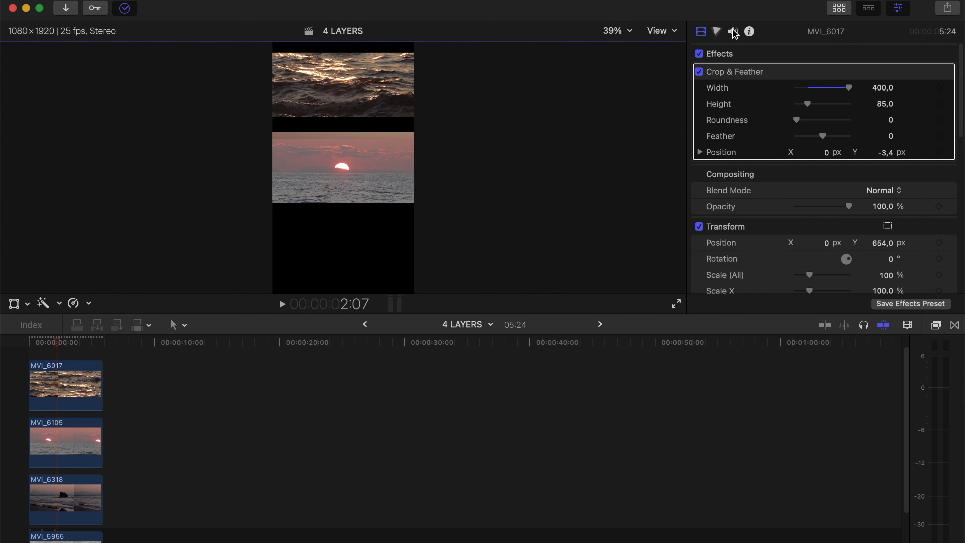
left_click(702, 32)
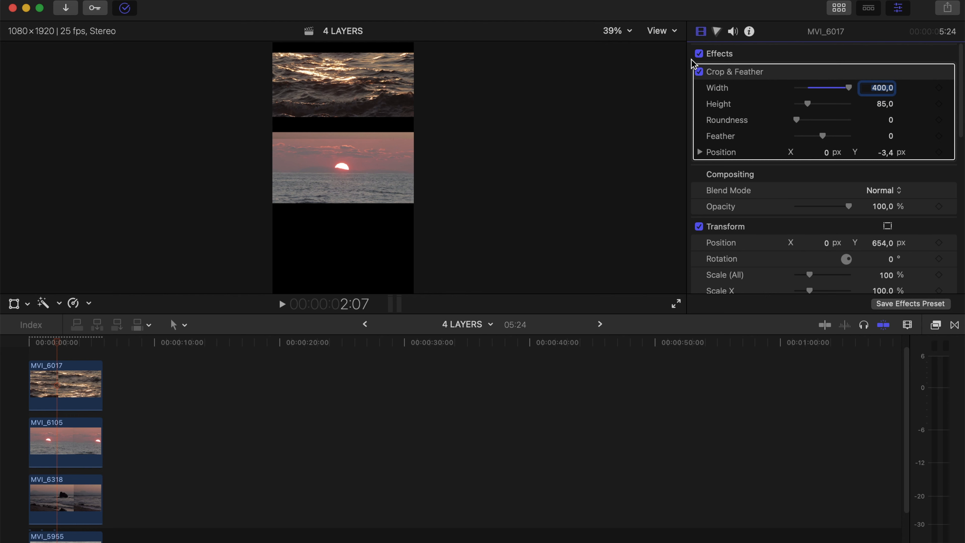
scroll(783, 207, "down", 2)
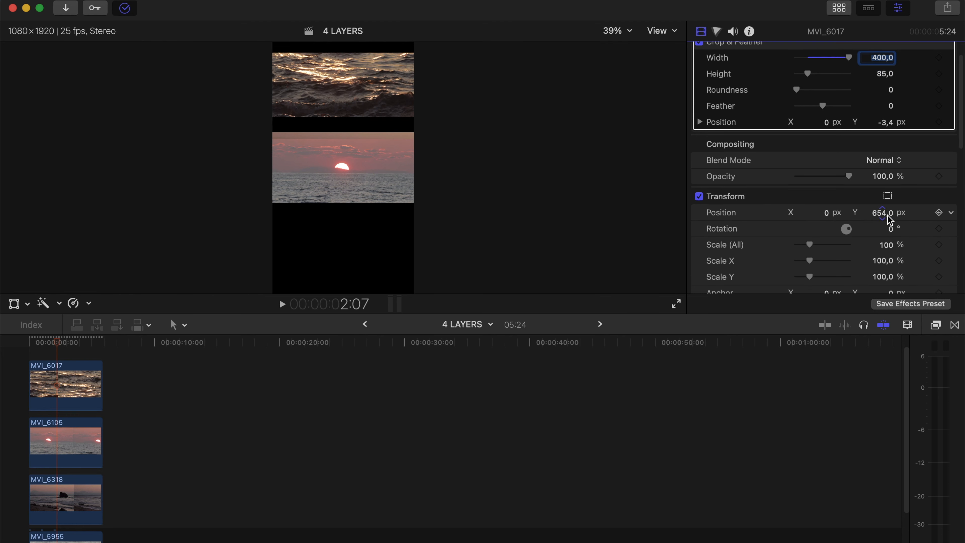
left_click_drag(882, 212, 882, 213)
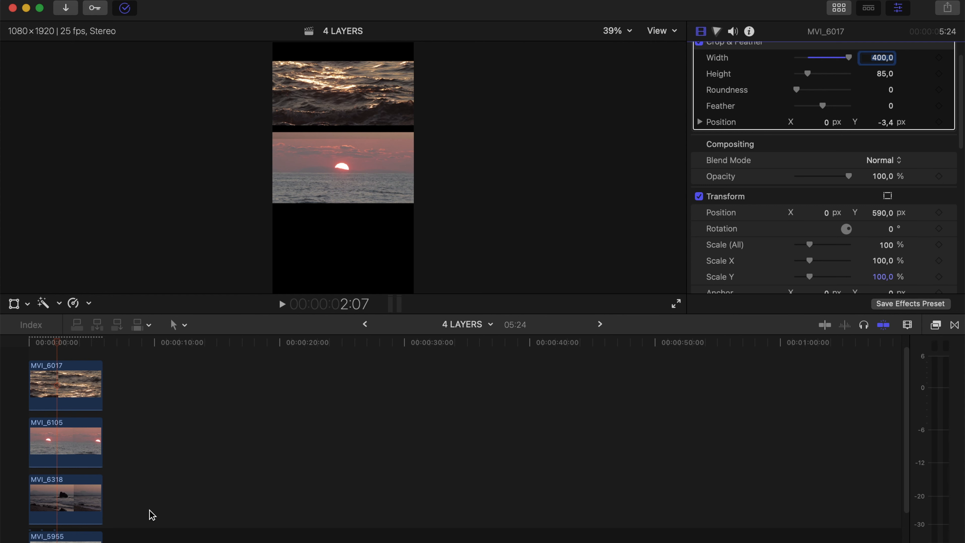
Move MVI_6318 above MVI_6017 in the timeline and reposition the clips vertically so the four strips stack and fill the frame
left_click_drag(65, 480, 65, 359)
left_click_drag(885, 244, 883, 270)
left_click(65, 537)
left_click(66, 441)
left_click(65, 498)
left_click(65, 441)
mouse_move(883, 244)
left_mouse_down()
mouse_move(883, 263)
mouse_move(883, 228)
left_mouse_up()
left_click(65, 537)
left_click(393, 446)
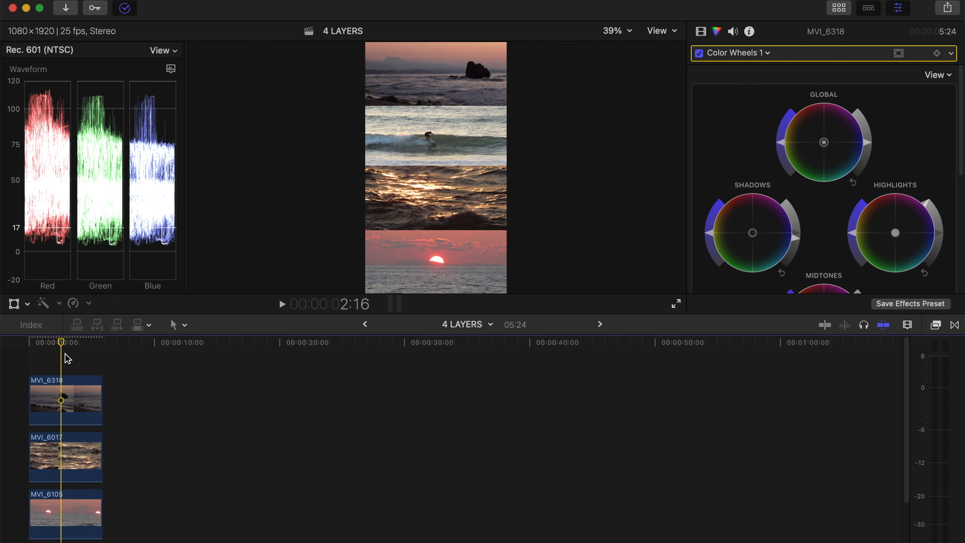
Add the Base Correction adjustment title above MVI_6318 and trim it to the length of the clips
left_click(902, 8)
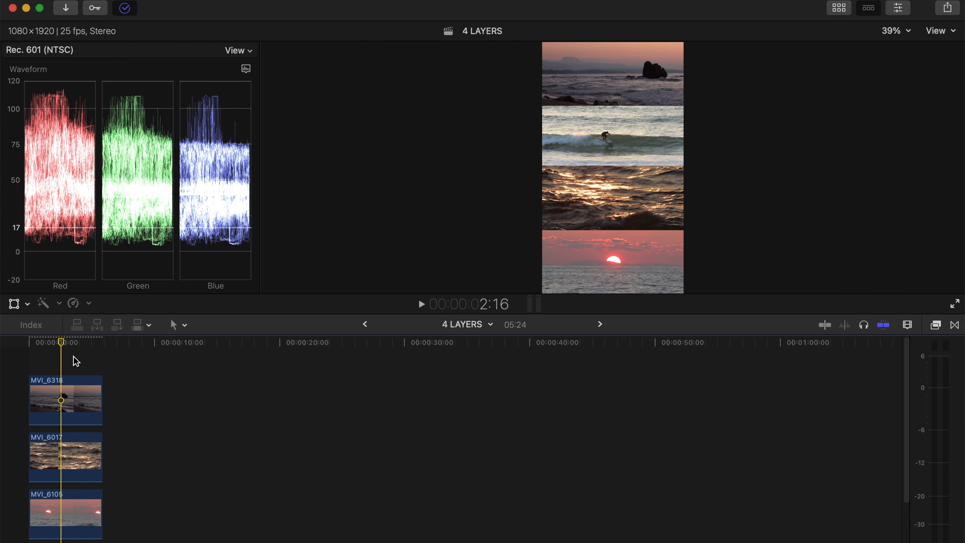
left_click(839, 8)
left_click_drag(135, 92, 30, 362)
left_click(839, 7)
left_click_drag(152, 364, 99, 364)
Grade the Base Correction layer with Color Wheels, warming the highlights towards orange and tinting the shadows blue
left_click(68, 362)
left_click(898, 8)
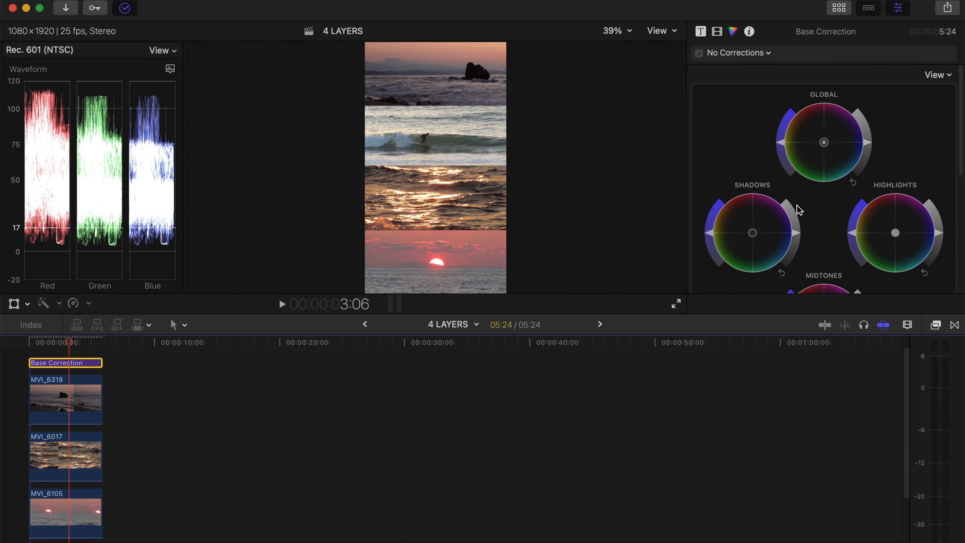
scroll(802, 209, "down", 3)
left_click_drag(798, 248, 806, 248)
scroll(916, 181, "up", 3)
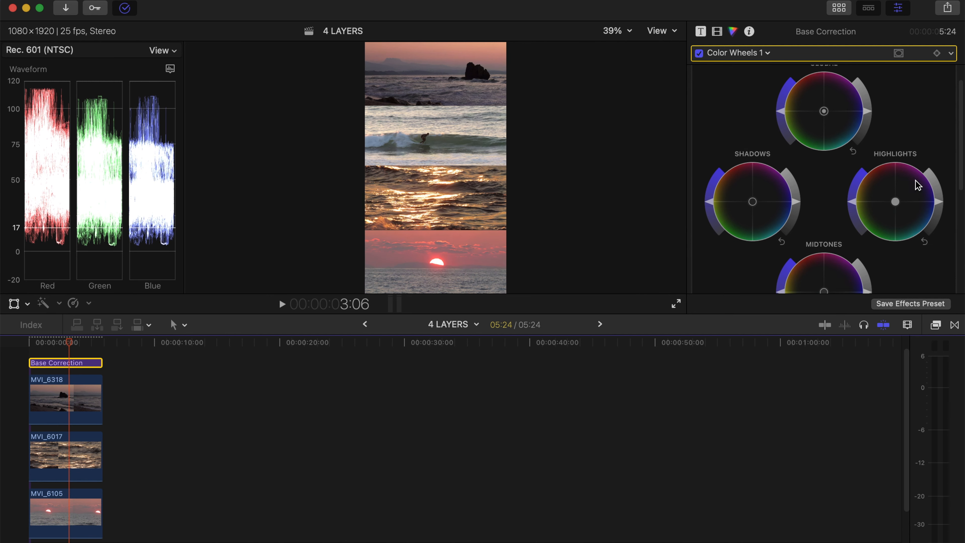
left_click_drag(893, 171, 887, 166)
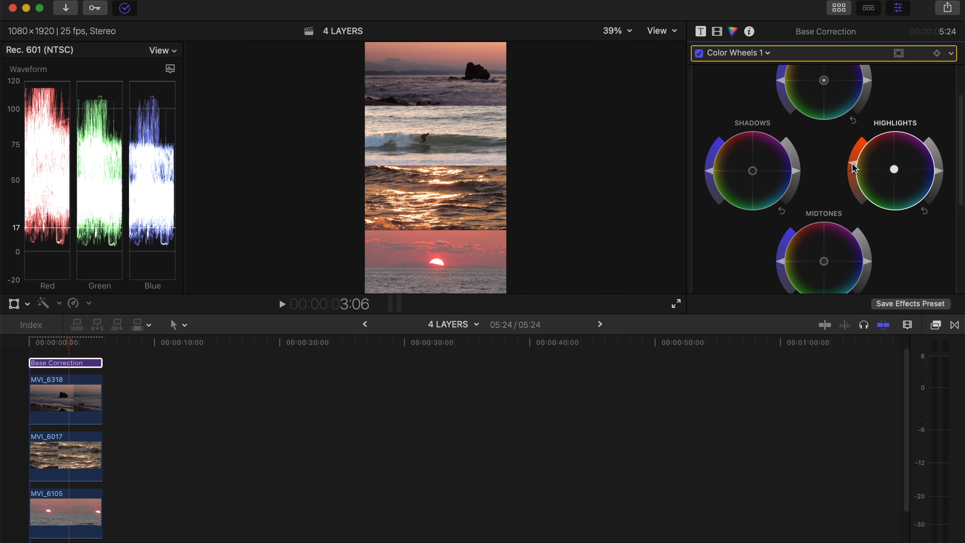
left_click_drag(753, 181, 709, 165)
scroll(126, 394, "up", 1)
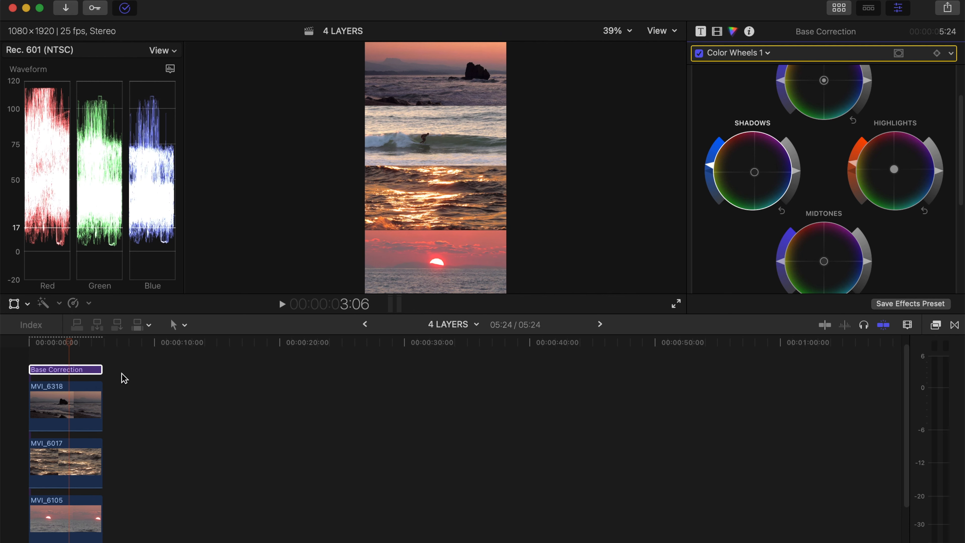
Search the effects for "sharp" and apply the sharpening effect to the Base Correction layer
left_click(61, 365)
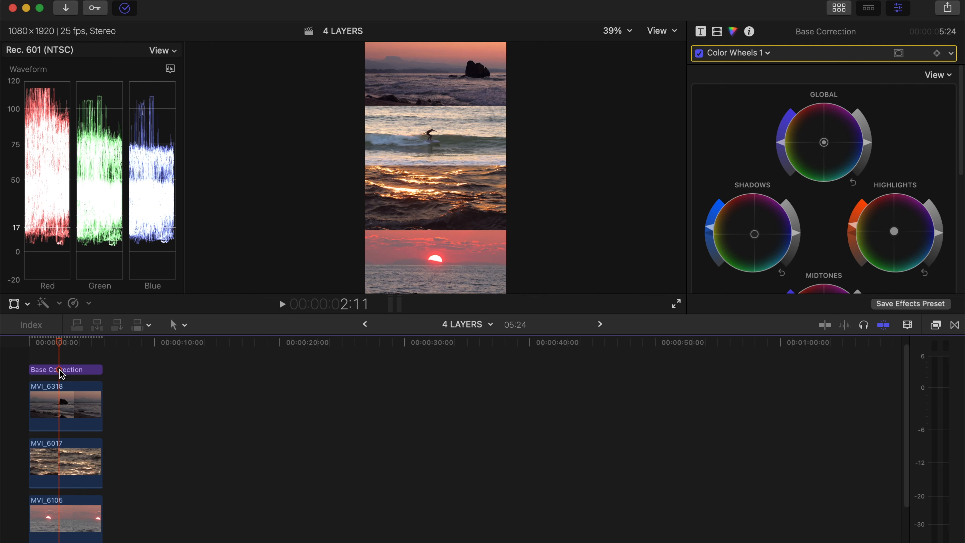
left_click(61, 371)
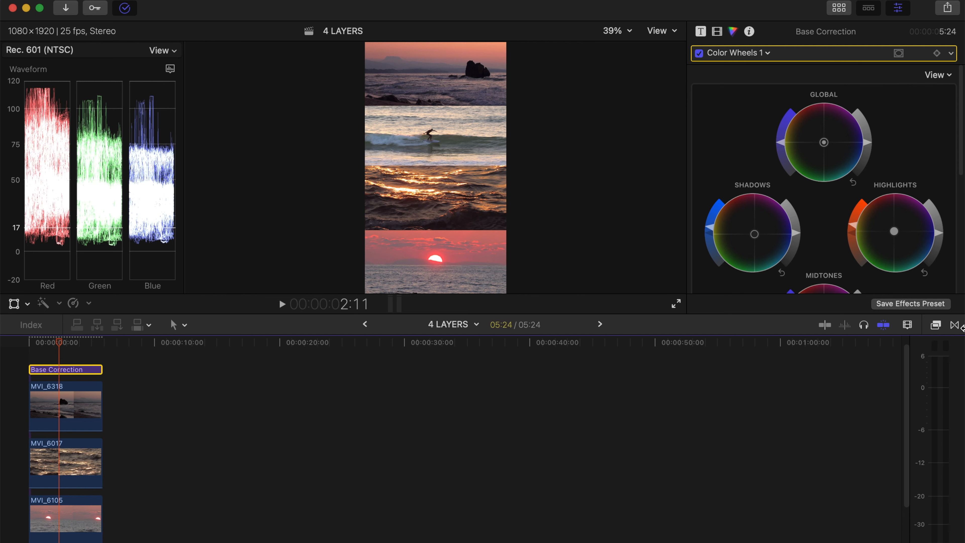
left_click(936, 324)
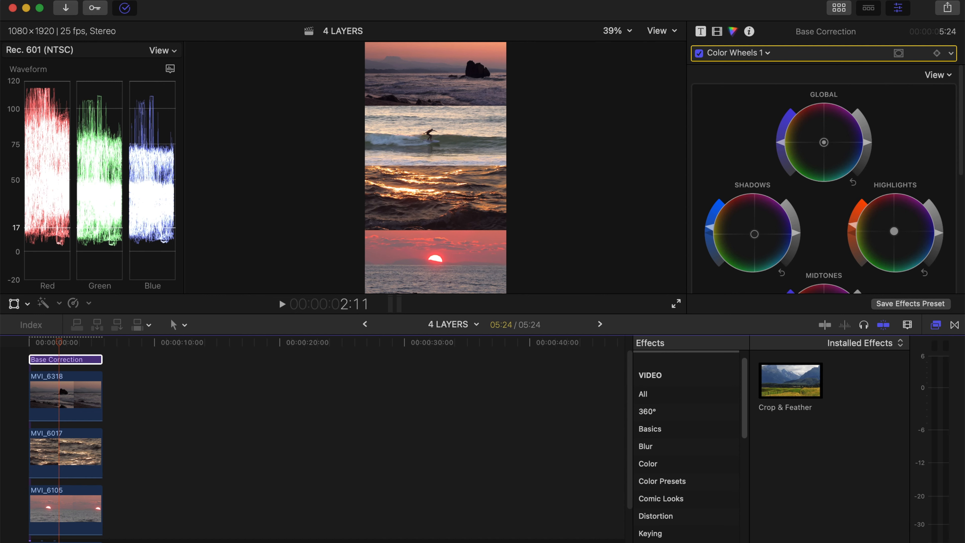
type("sharp")
left_click_drag(791, 381, 63, 357)
left_click_drag(63, 359, 62, 359)
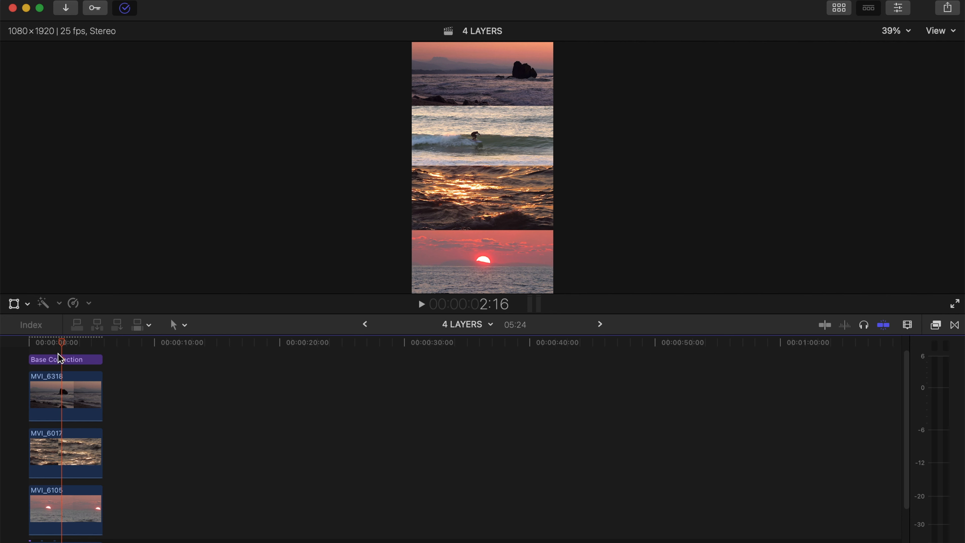
Select all four video clips and view their Stabilization settings
scroll(145, 434, "down", 1)
scroll(144, 435, "down", 2)
left_click_drag(118, 540, 75, 391)
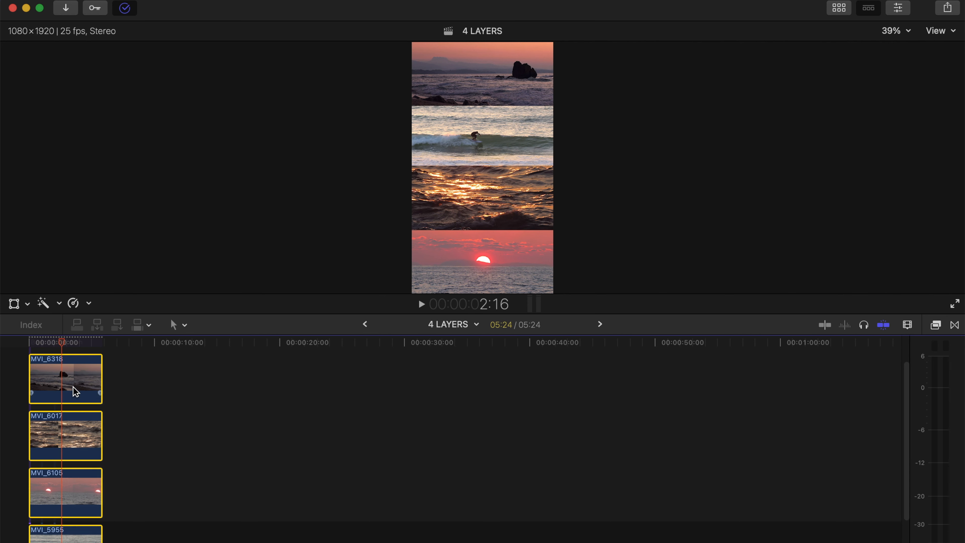
left_click(895, 10)
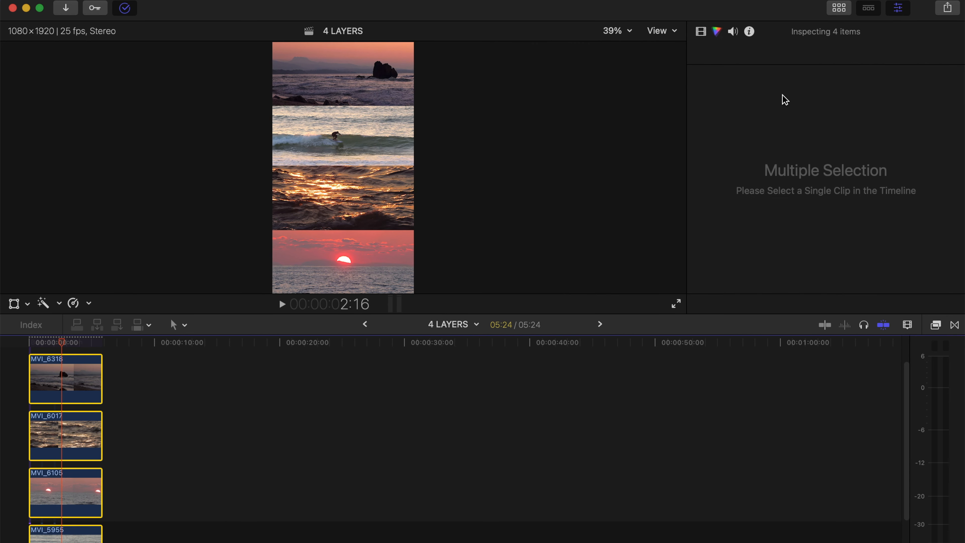
scroll(816, 162, "down", 10)
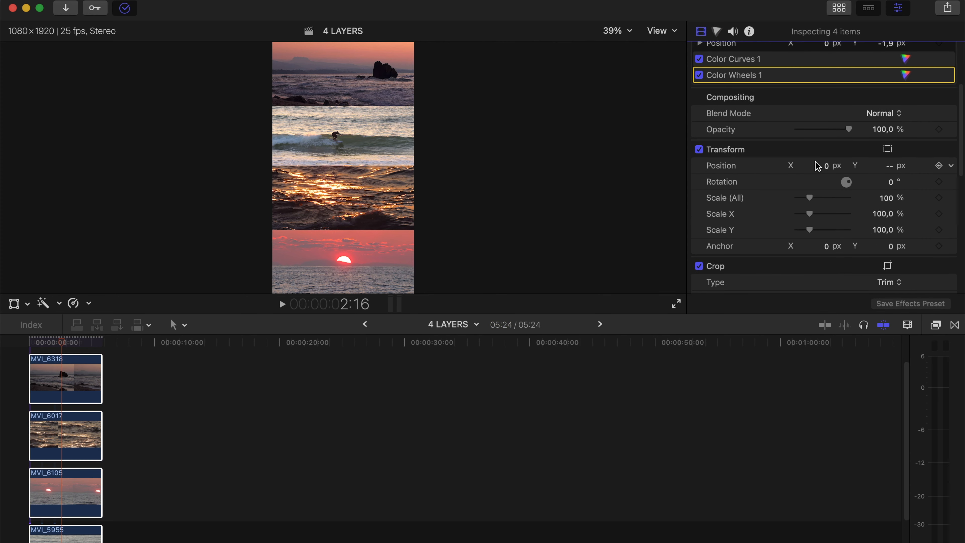
scroll(817, 166, "down", 3)
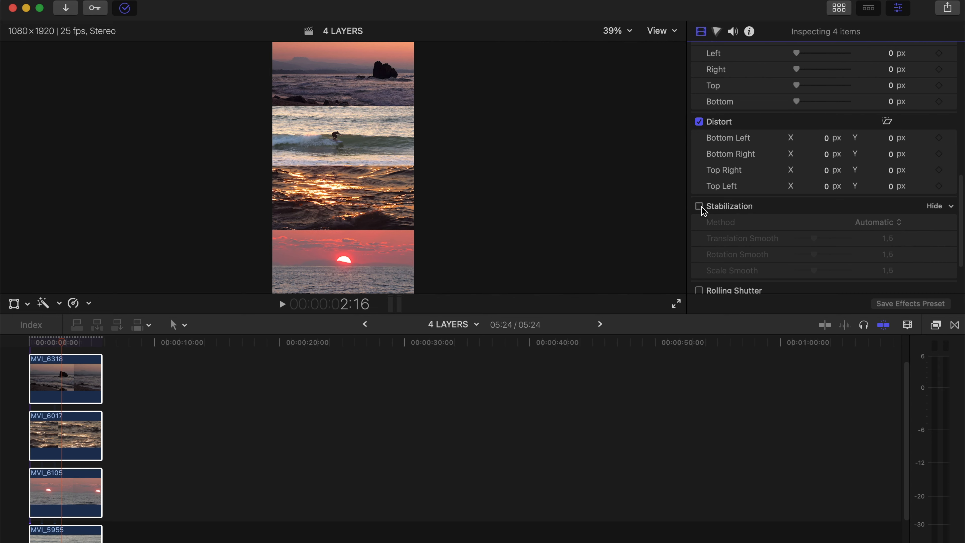
key("super+4")
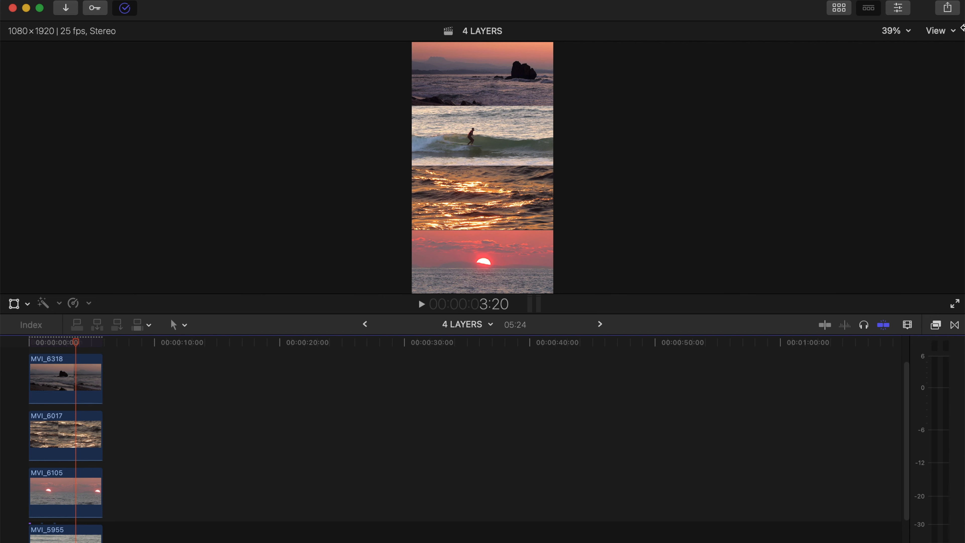
Search the generators for "cust" and place the black Custom generator above Base Correction at the start of the timeline
left_click(839, 8)
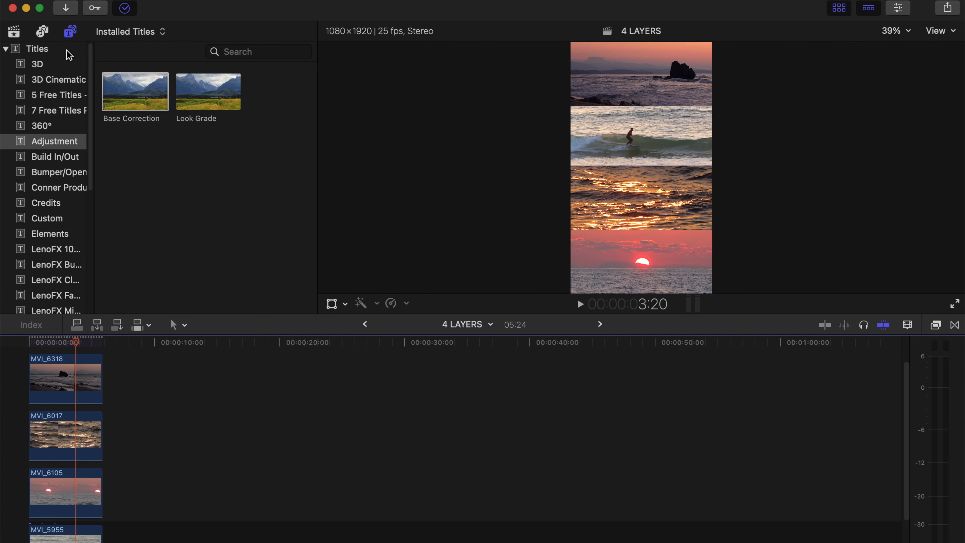
scroll(44, 190, "down", 10)
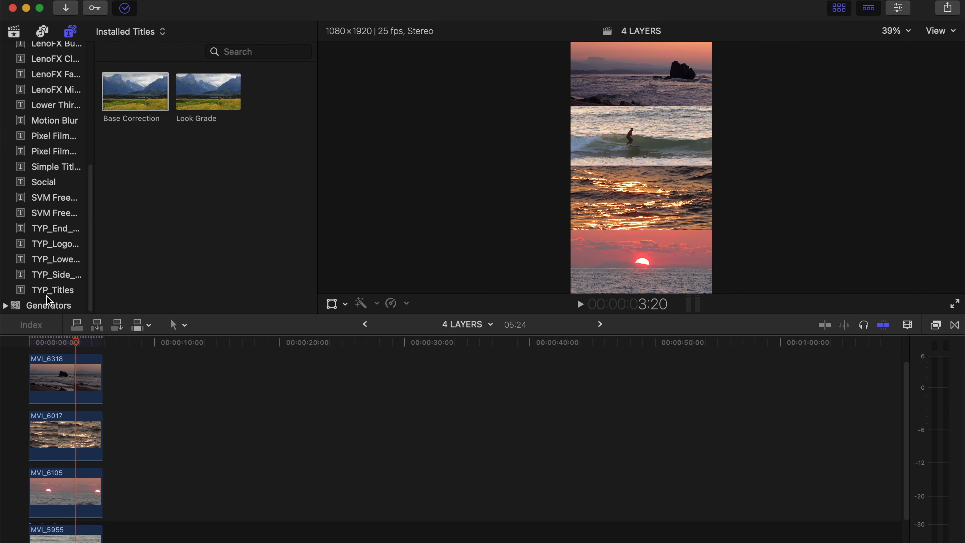
left_click(48, 305)
left_click(265, 49)
type("cust")
left_click_drag(137, 99, 121, 393)
left_click_drag(125, 94, 32, 355)
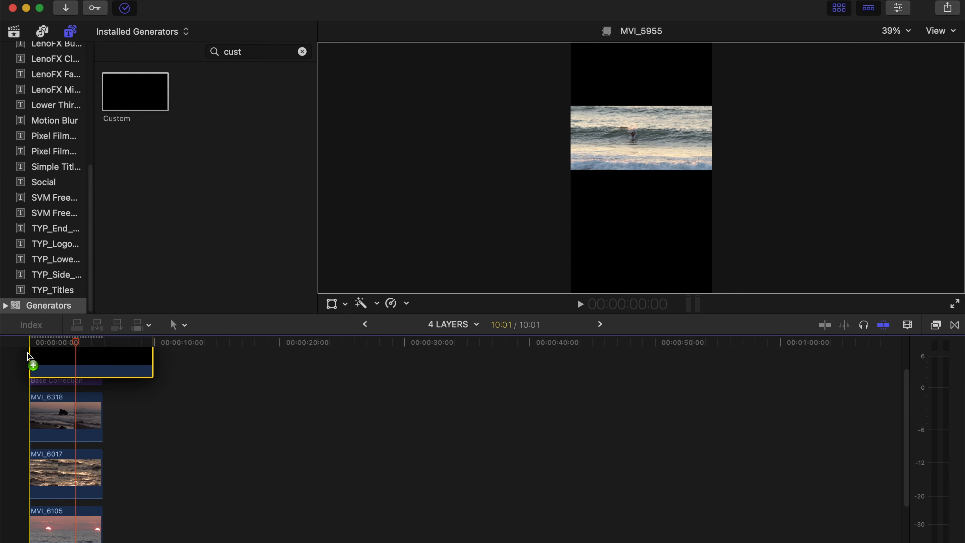
key("ctrl+super+1")
Crop the Custom generator to a thin black divider line between the top two strips
left_click(65, 395)
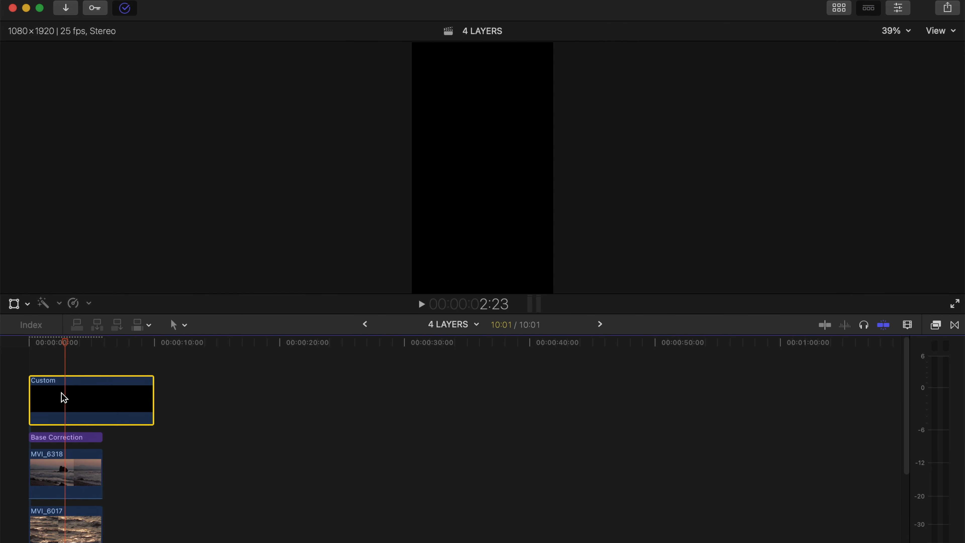
left_click(28, 304)
left_click(57, 336)
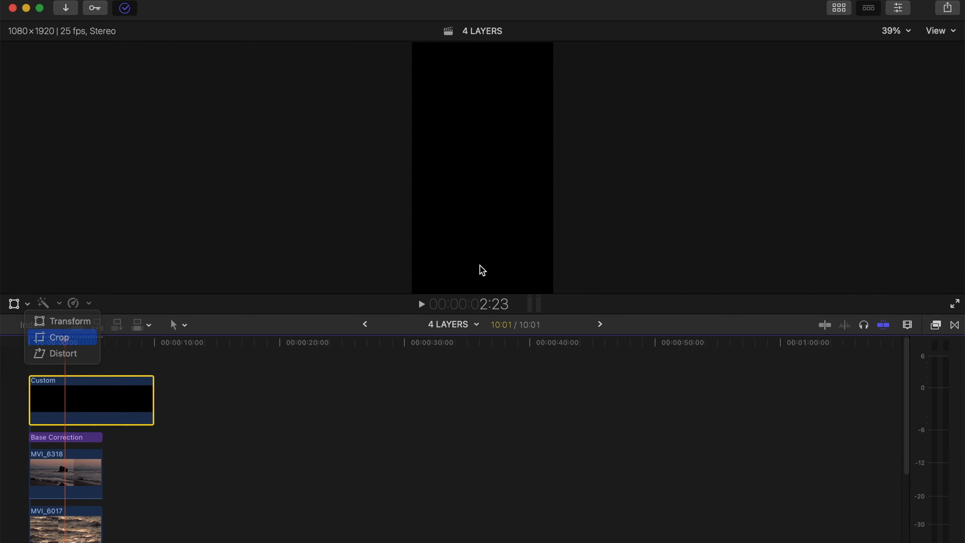
left_click_drag(482, 294, 484, 216)
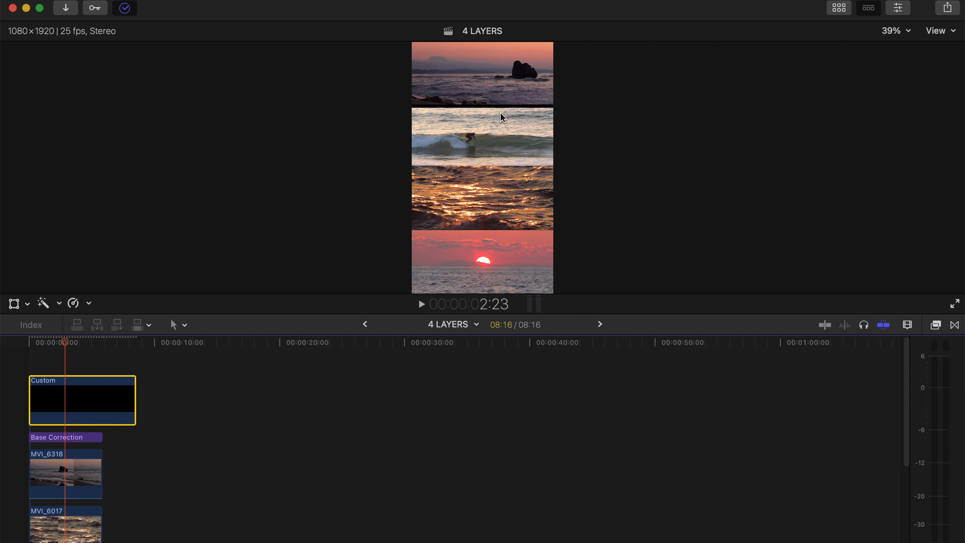
Trim the Custom generator to the length of the clips below and duplicate it to divide all four strips
left_click_drag(133, 405, 103, 406)
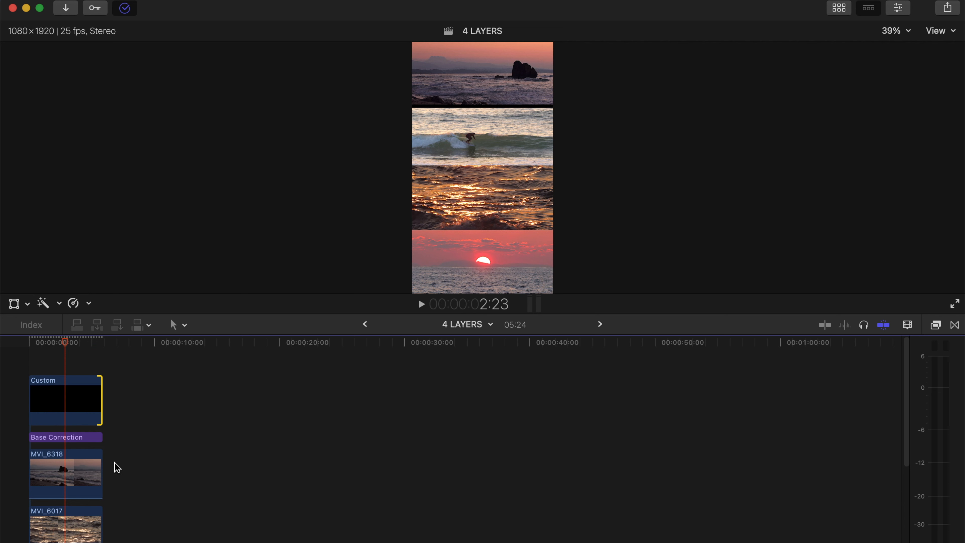
left_click(76, 411)
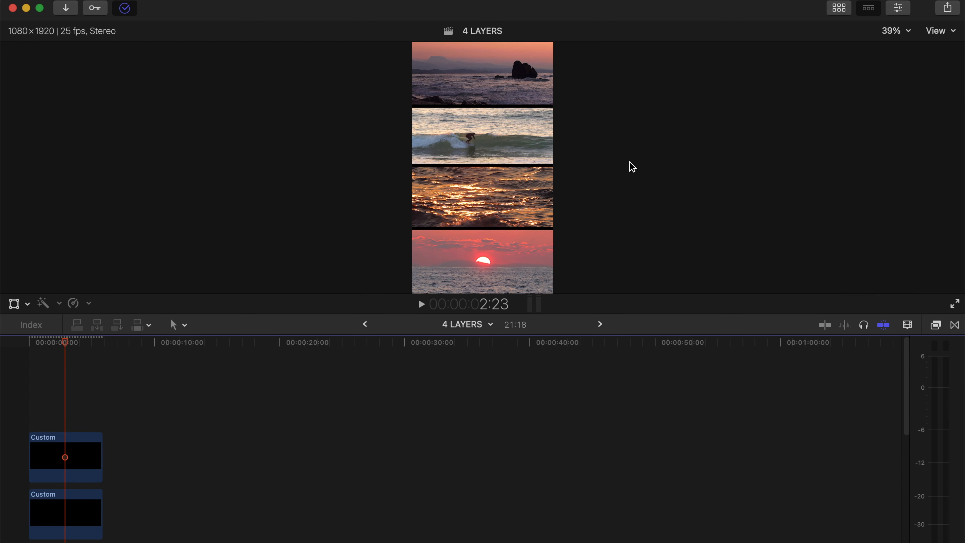
Delete all three Custom divider layers from the timeline
scroll(61, 468, "down", 3)
left_click_drag(44, 357, 75, 493)
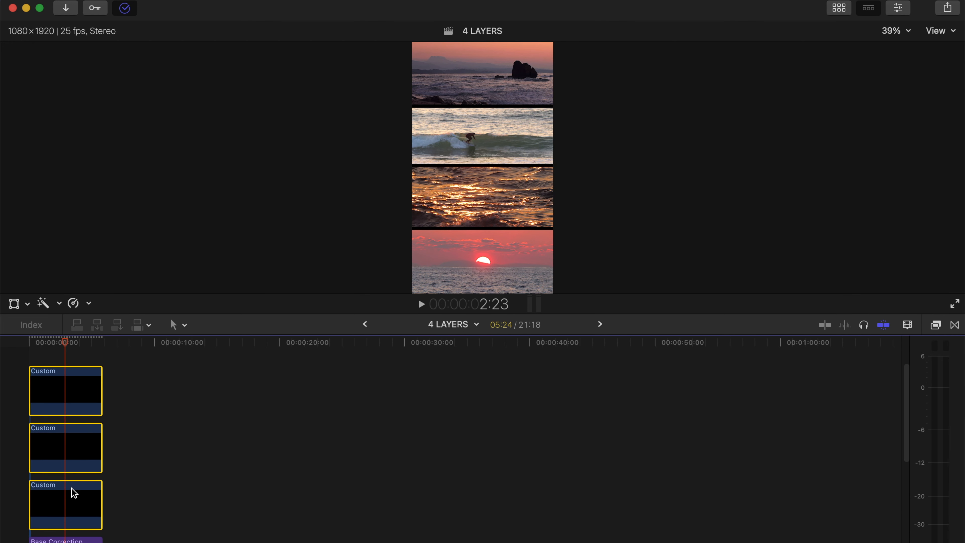
key("Delete")
scroll(150, 463, "up", 2)
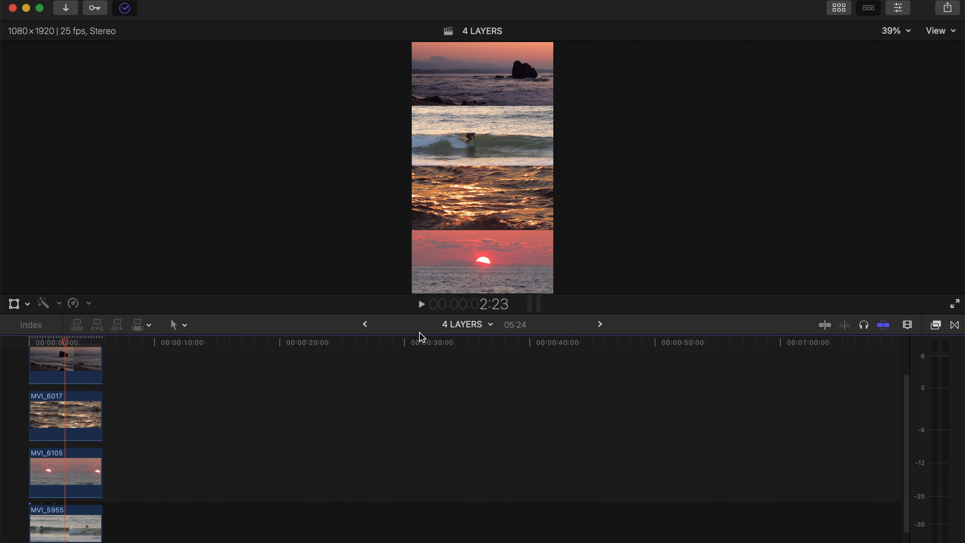